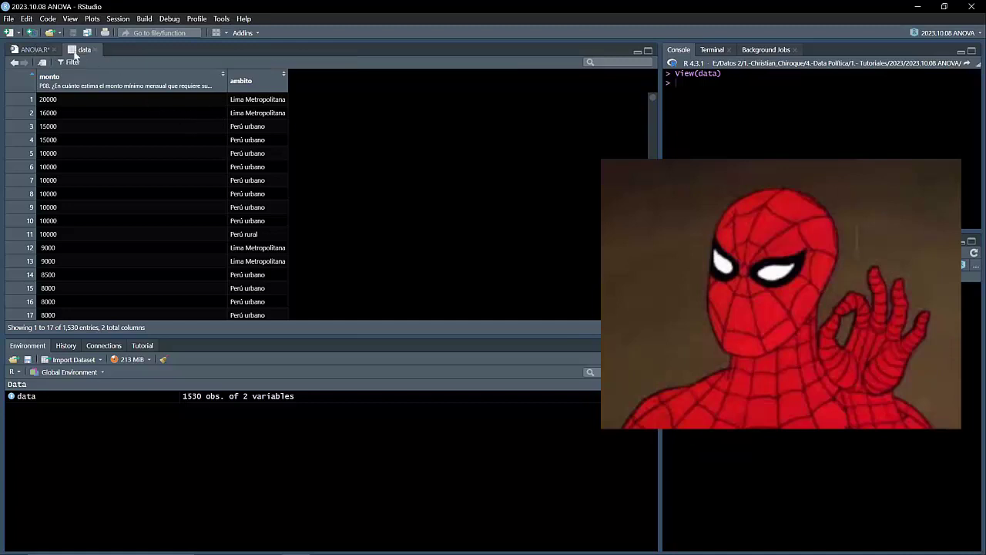
- Return to the ANOVA.R script and add the section comment "# PREPROCESAMIENTO" below View(data)
left_click(31, 49)
key("Return")
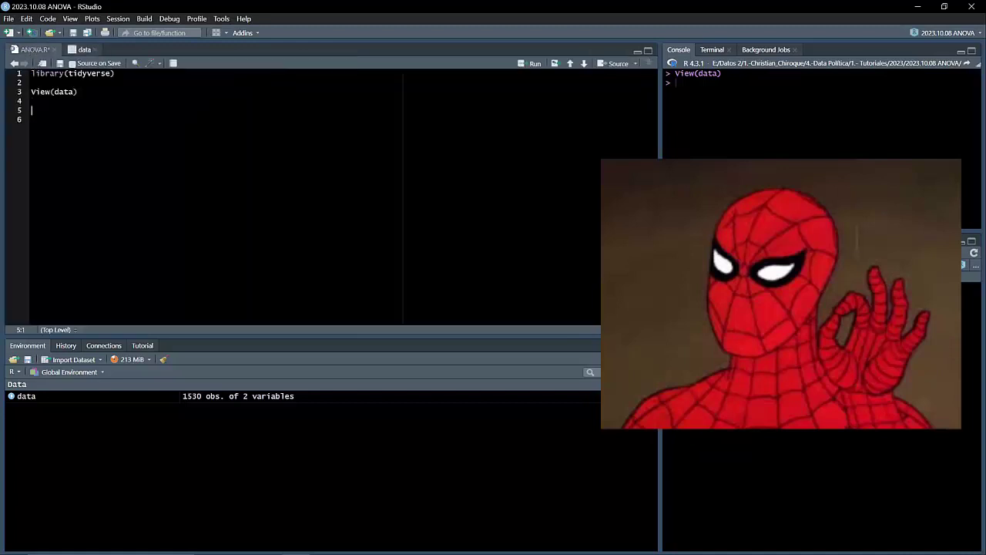
type("# PRE")
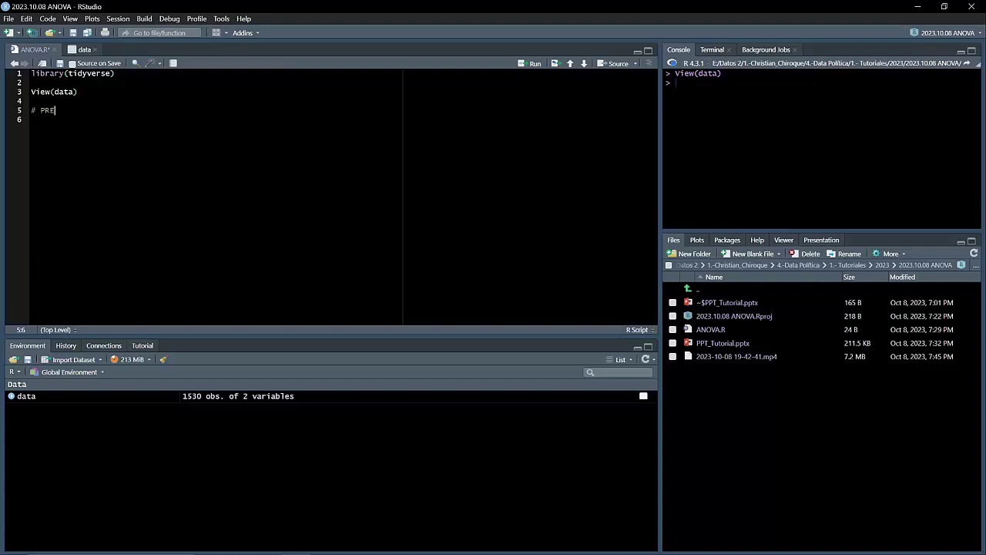
type("PROCESAMIENTO")
key("Return")
key("Return")
- Add and run str(data$monto) to check the structure and data type of the monto variable
type("str(dat")
type("a$")
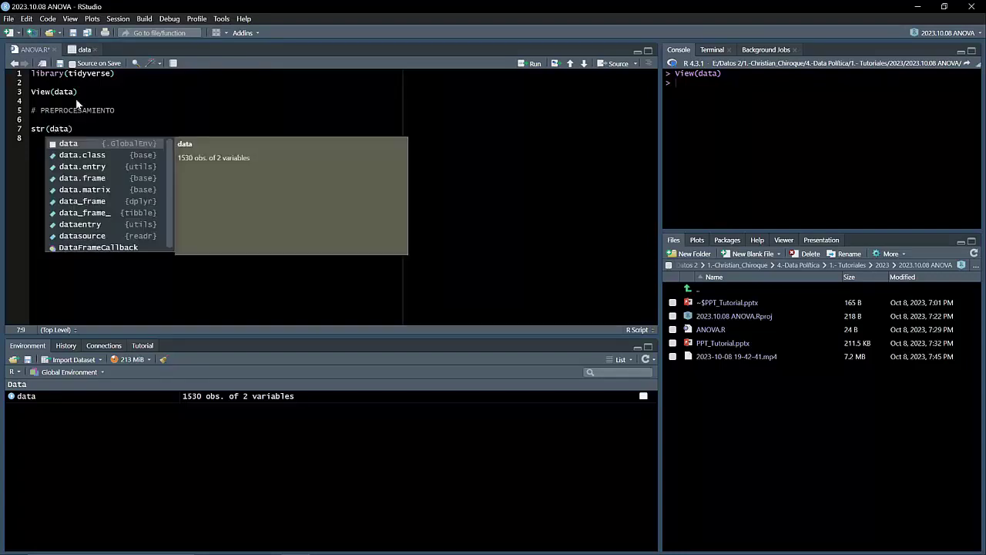
key("Return")
key("ctrl+Return")
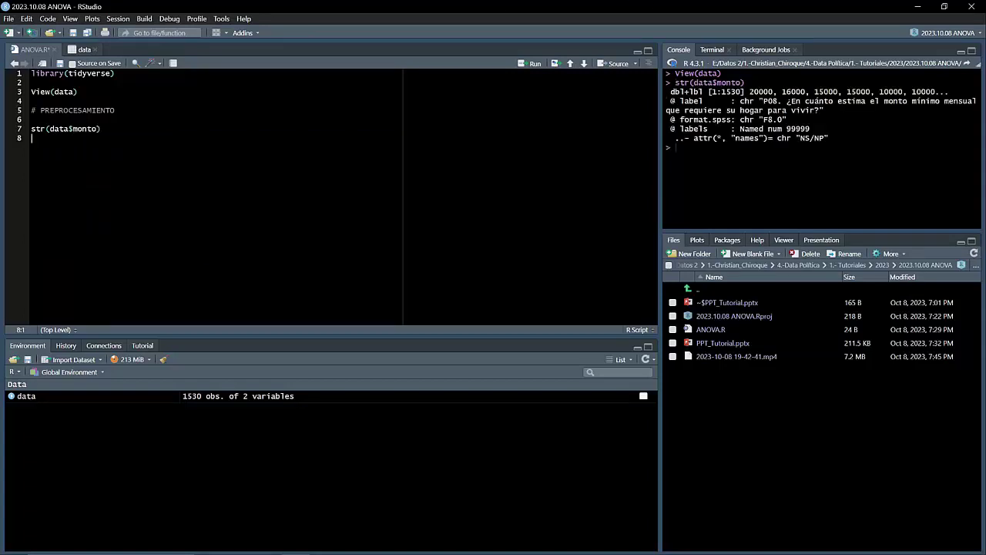
left_click_drag(670, 92, 704, 91)
- Add and run str(data$ambito) to check the structure and factor levels of the ambito variable
key("Return")
type("str(data")
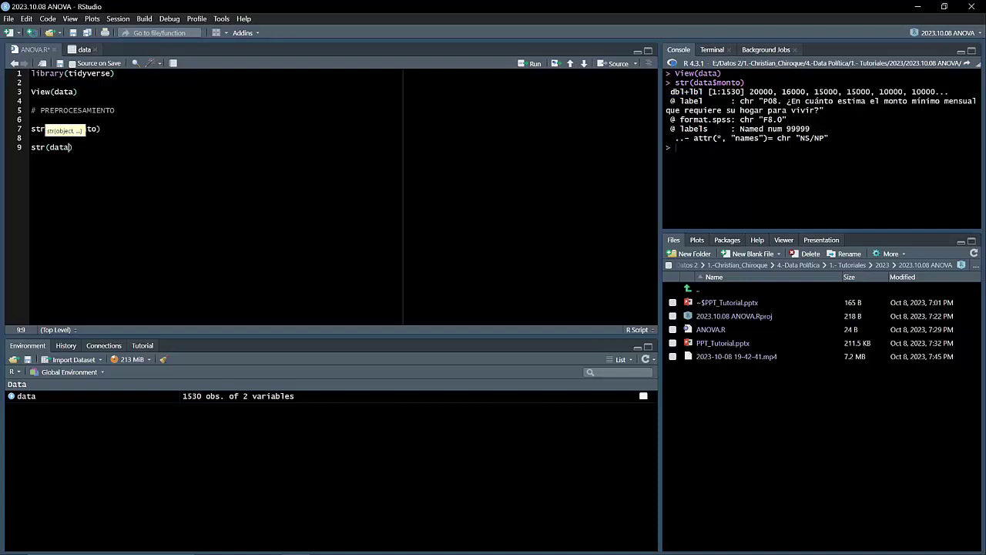
type("$")
type("ambit")
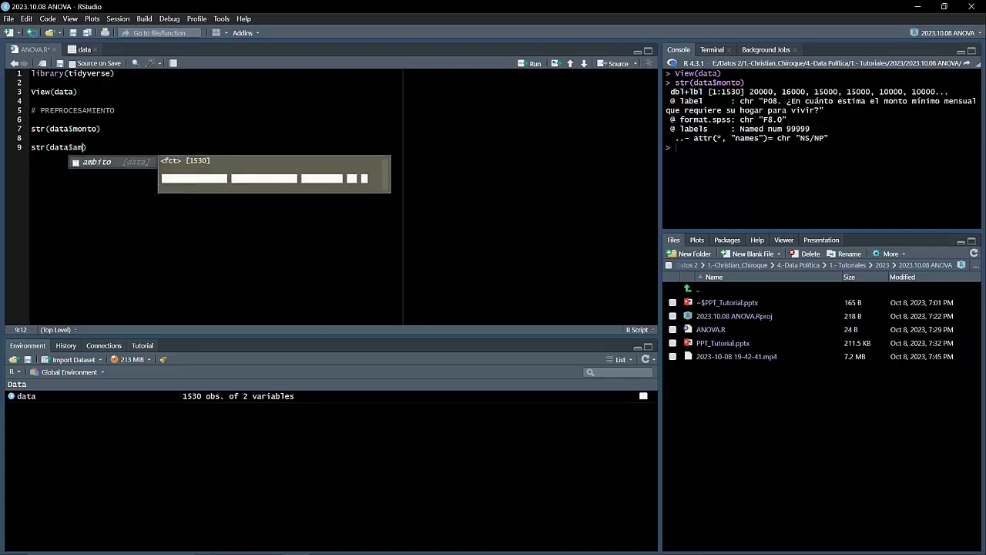
key("Tab")
key("ctrl+Return")
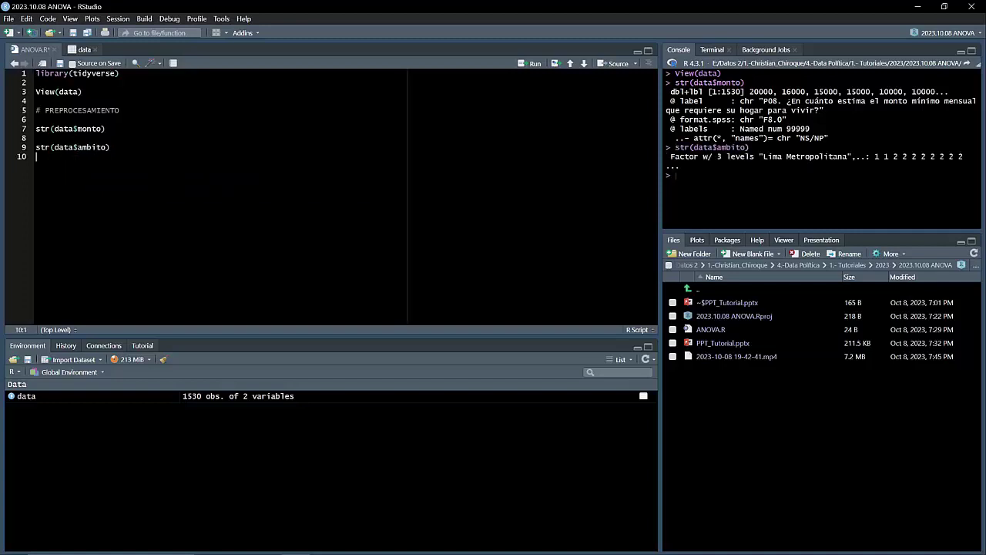
left_click_drag(670, 157, 759, 156)
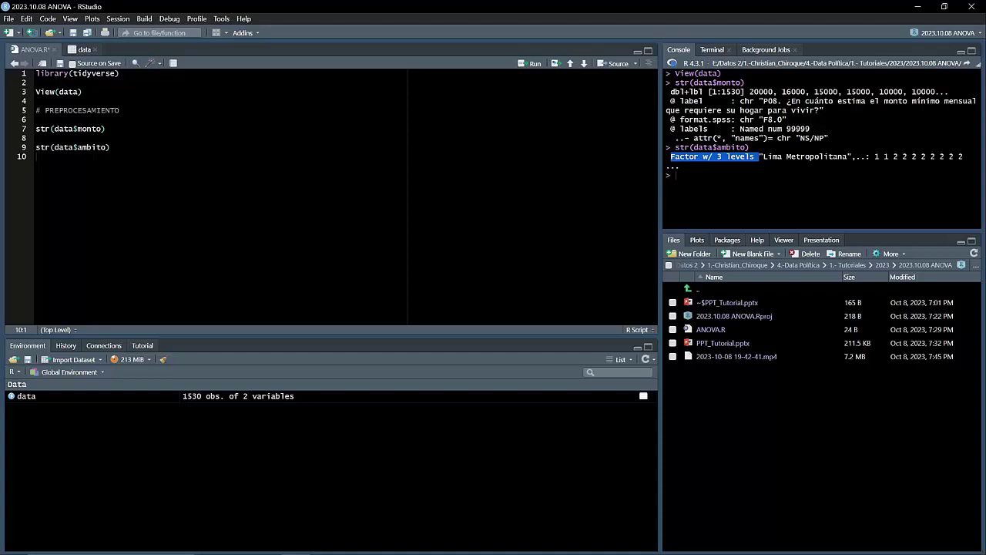
- Add the section comment "# ANÁLISIS EXPLORATORIO DE DATOS" below the preprocessing lines
left_click(37, 156)
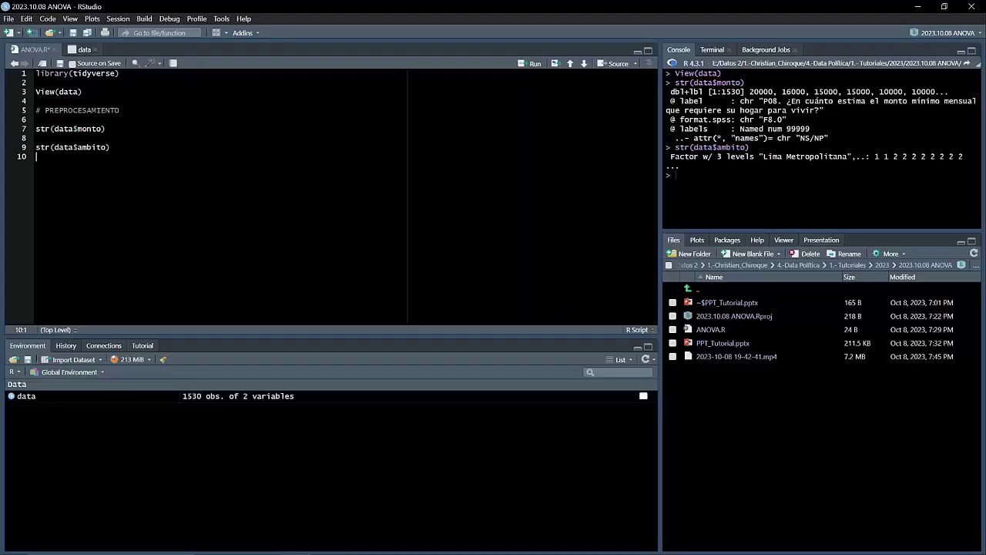
key("Return")
key("Return")
type("# ANÁLISIS EXPLORATORIO DE DATOS")
key("Return")
key("Return")
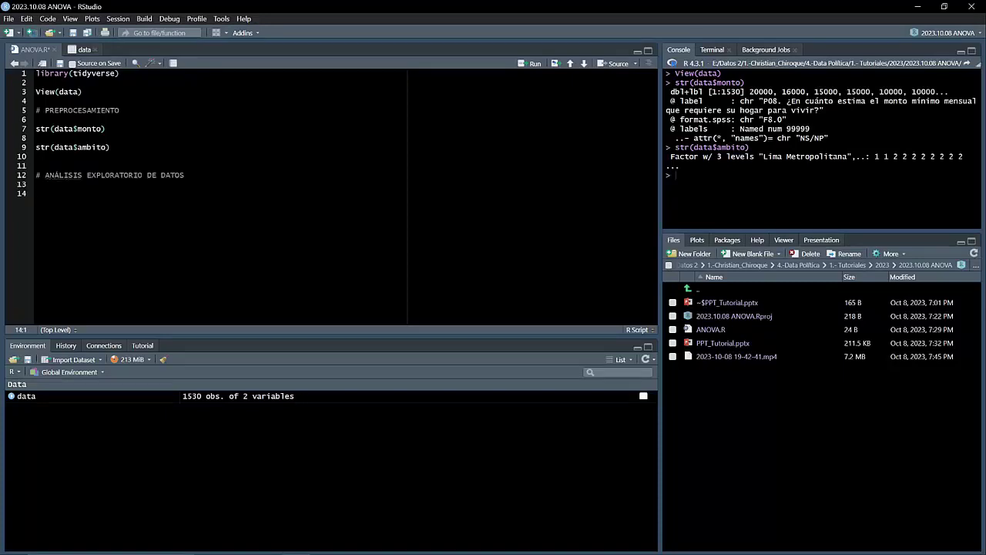
- Add and run summary(data$monto), and examine the mean, minimum and maximum in the output
type("summary(")
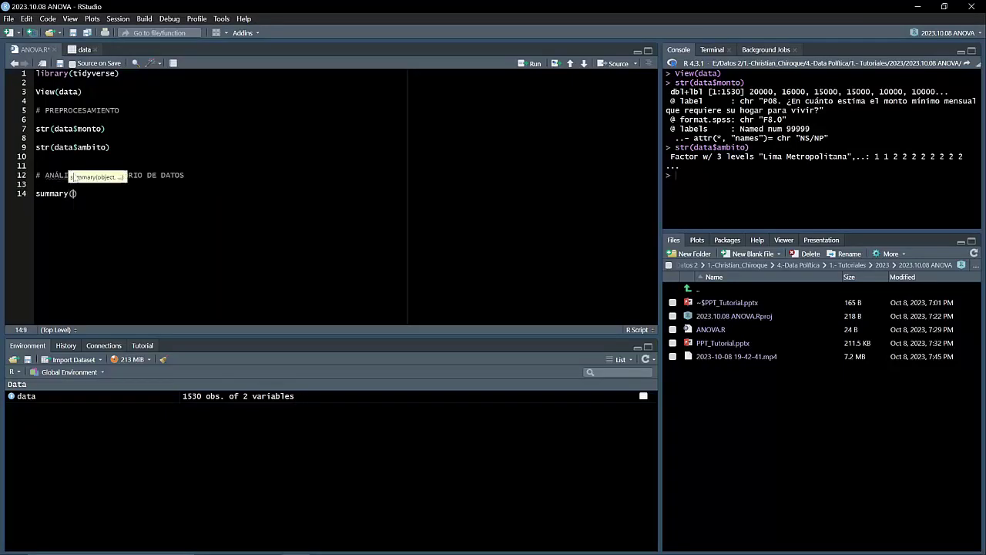
type("data$monto")
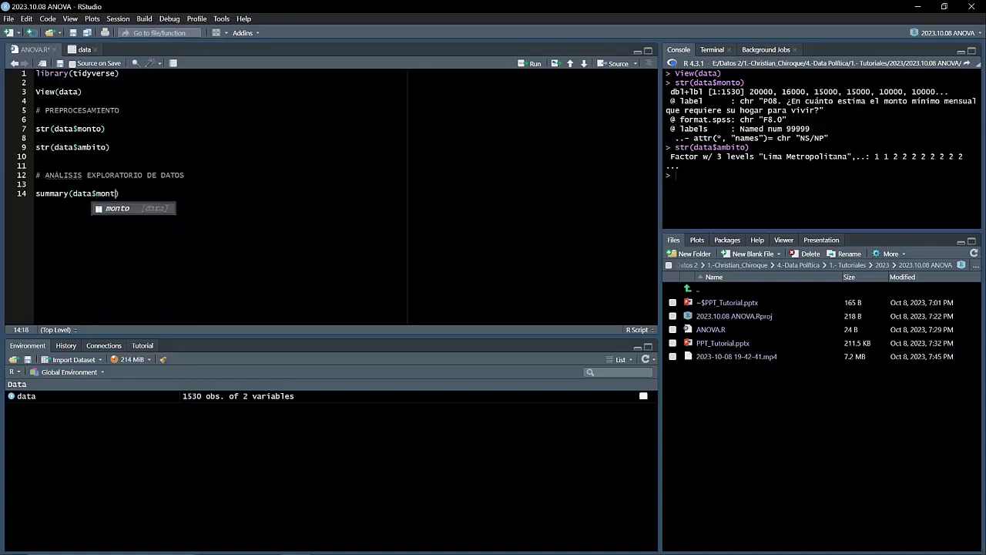
key("ctrl+Return")
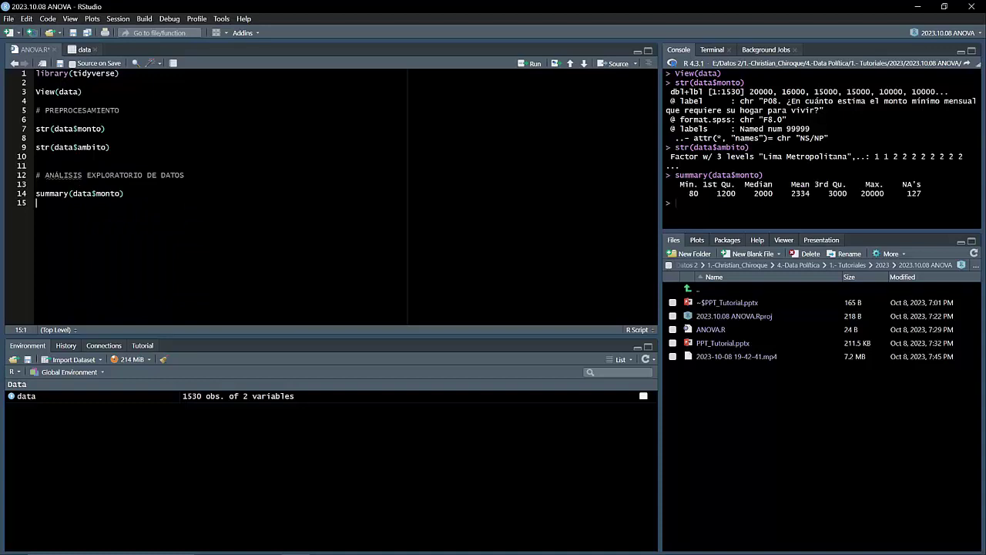
left_click_drag(791, 184, 810, 193)
left_click_drag(689, 193, 699, 194)
left_click_drag(860, 194, 884, 193)
- Add and run table(data$ambito) to get the frequency of each ambito category
left_click(36, 203)
key("Return")
type("table(")
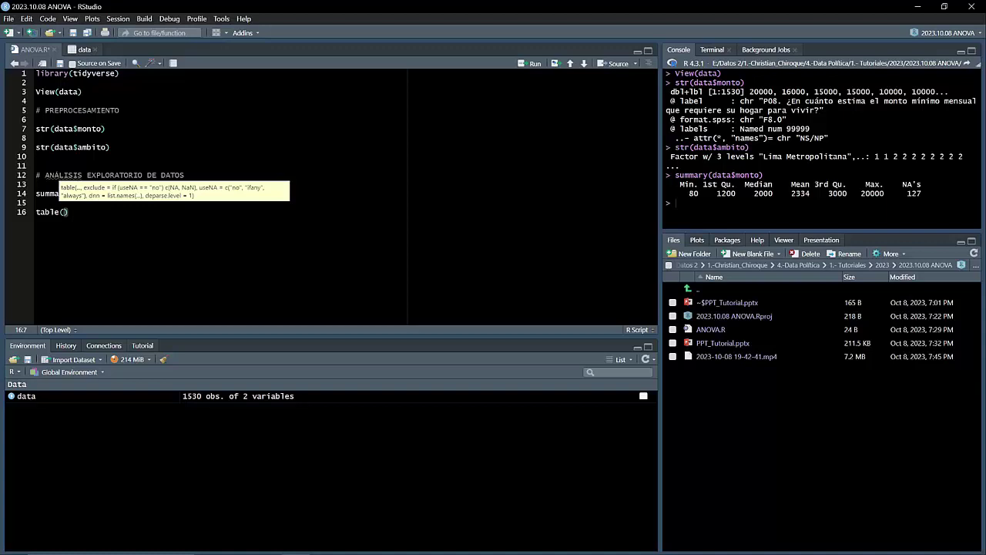
type("data$")
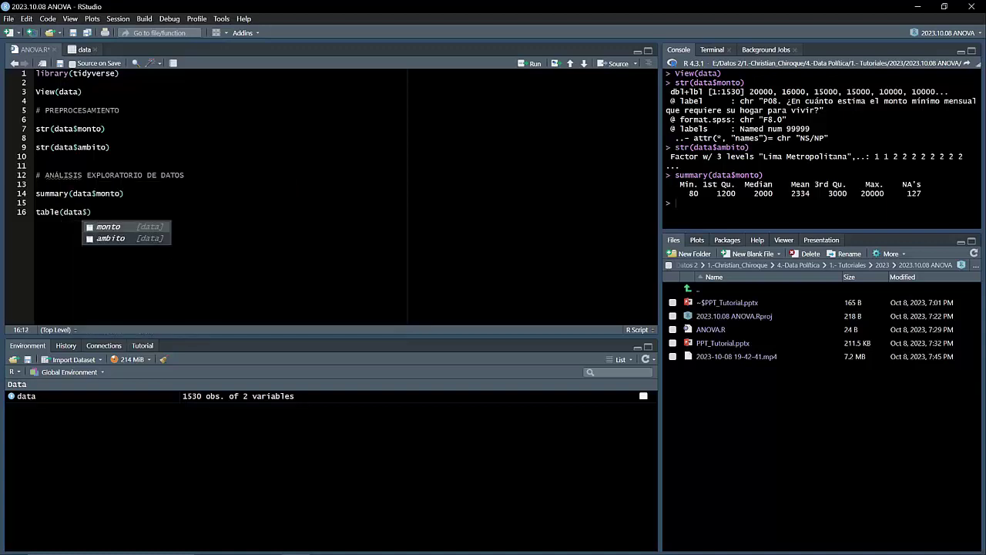
key("Down")
key("Return")
key("ctrl+Return")
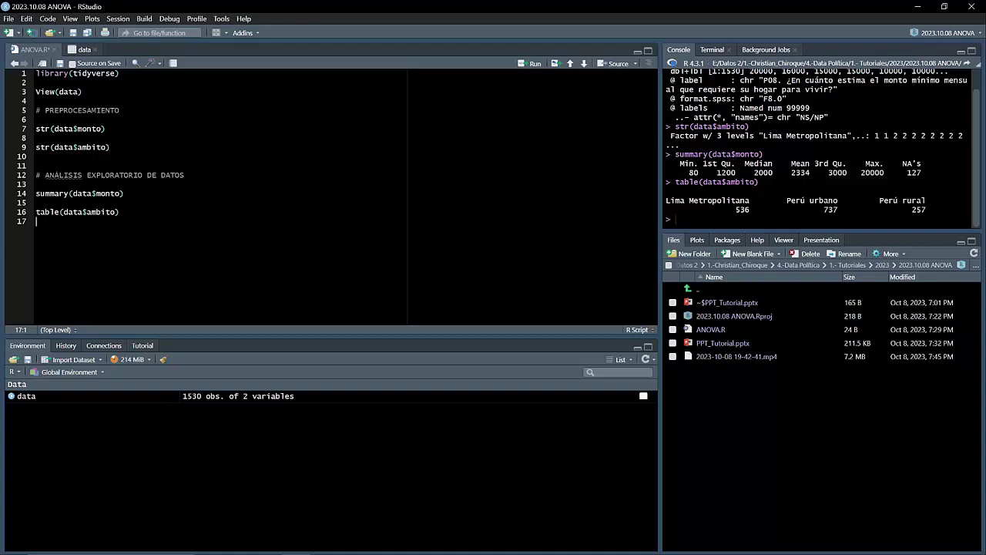
- Start a native-pipe chain on data that groups it with group_by(ambito) and continues to another line
key("Return")
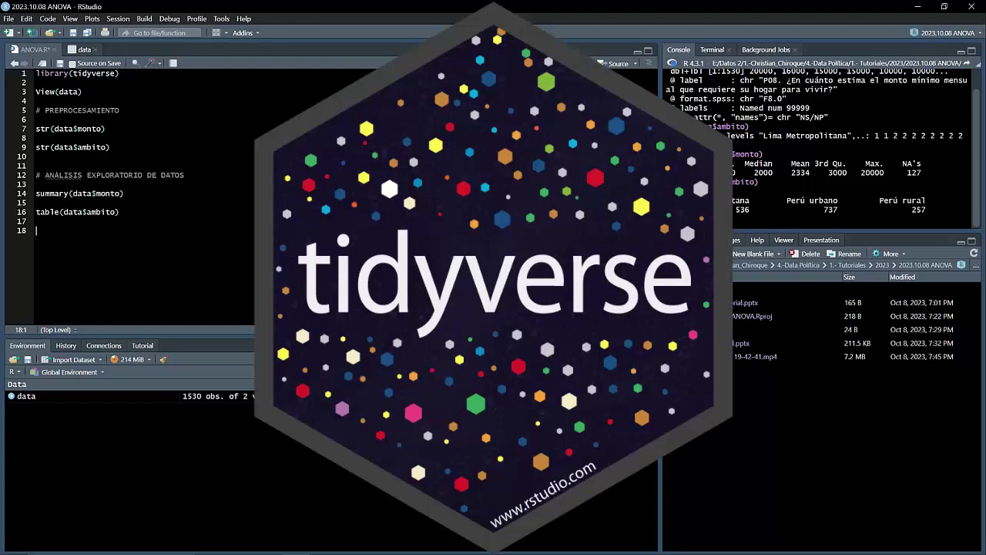
type("data")
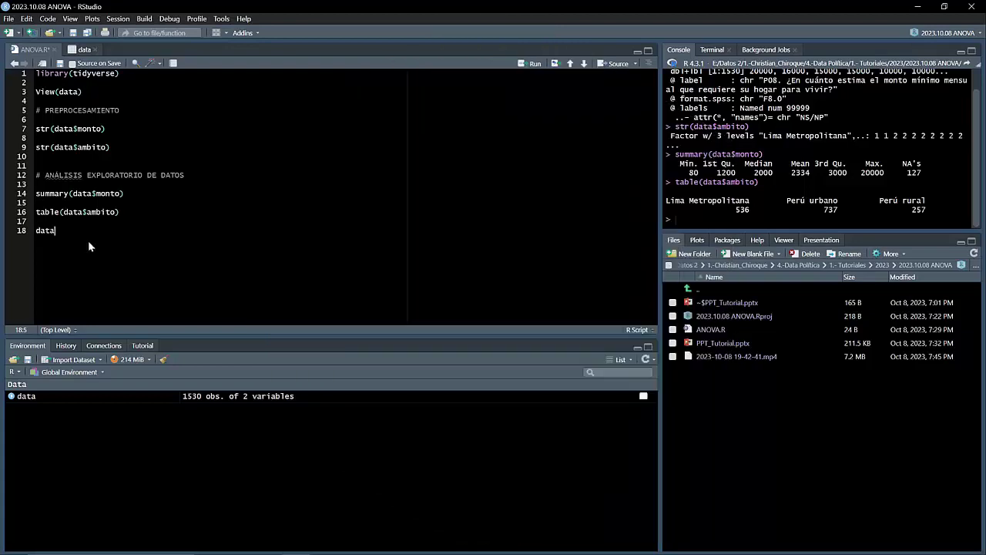
key("ctrl+shift+m")
key("Return")
type("group")
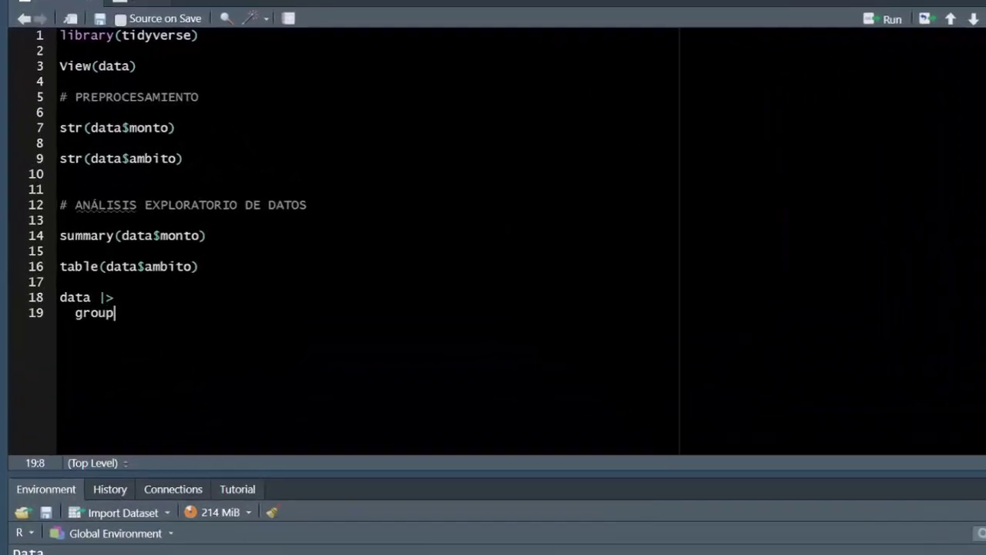
key("Tab")
type("ambito")
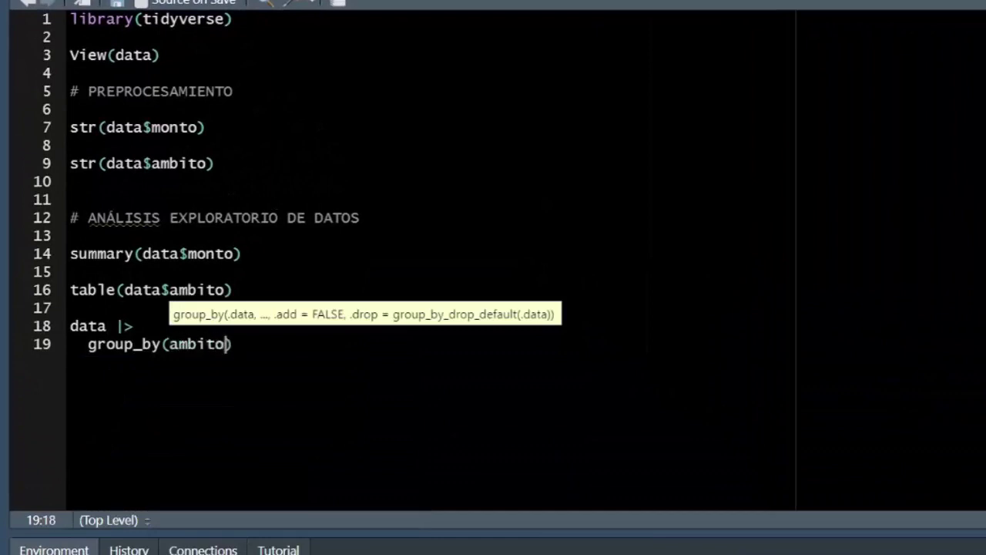
key("Right")
key("ctrl+shift+m")
key("Return")
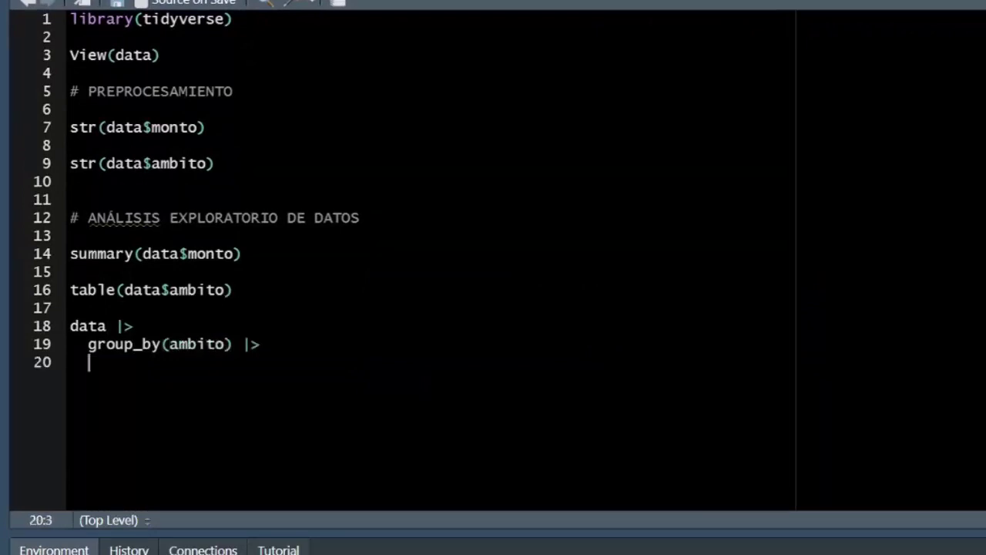
- Complete the chain with summarise(mean(monto, na.rm = TRUE)) and run it to get the mean monto per ambito
type("summarise(mean(")
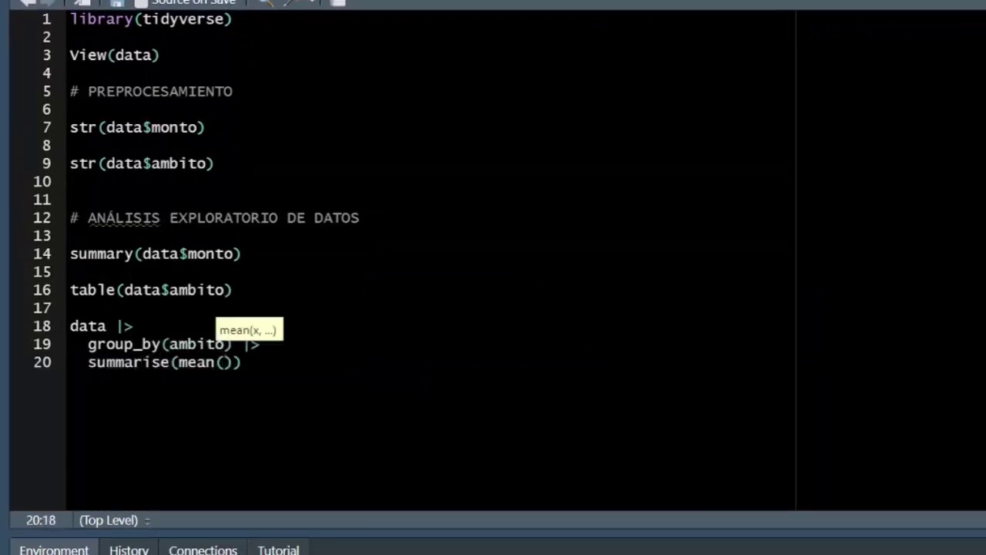
type("monto, n")
key("BackSpace")
key("BackSpace")
key("BackSpace")
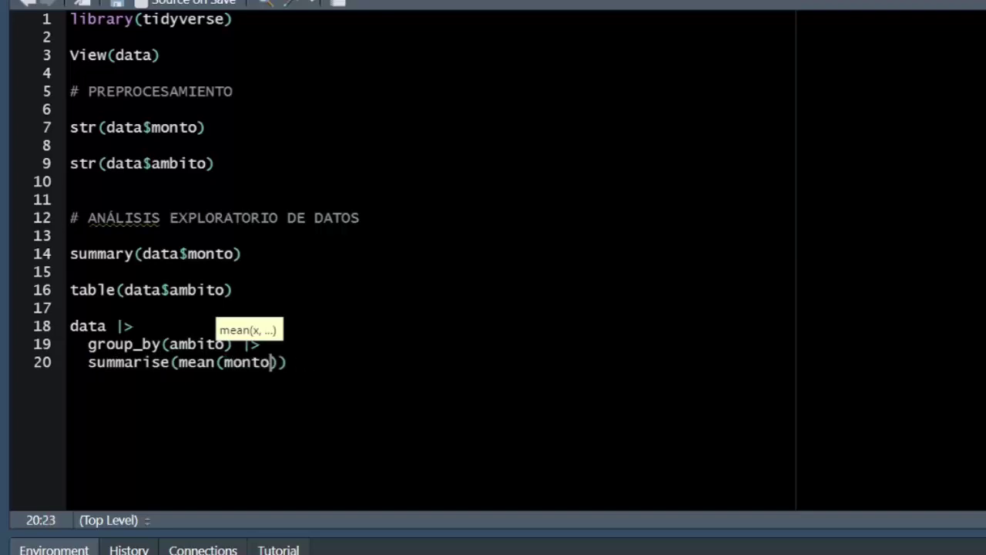
type(", na.rm = TRUE")
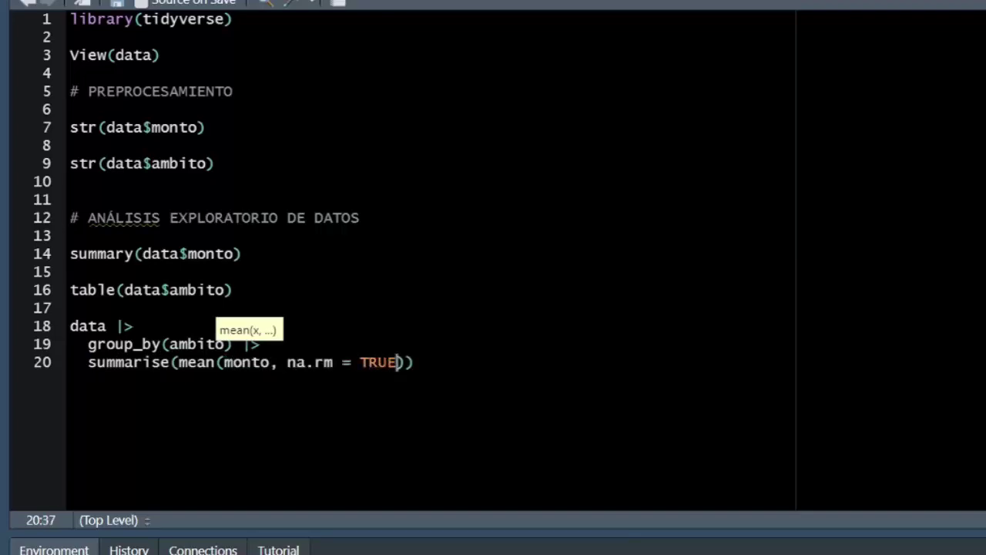
key("End")
key("Return")
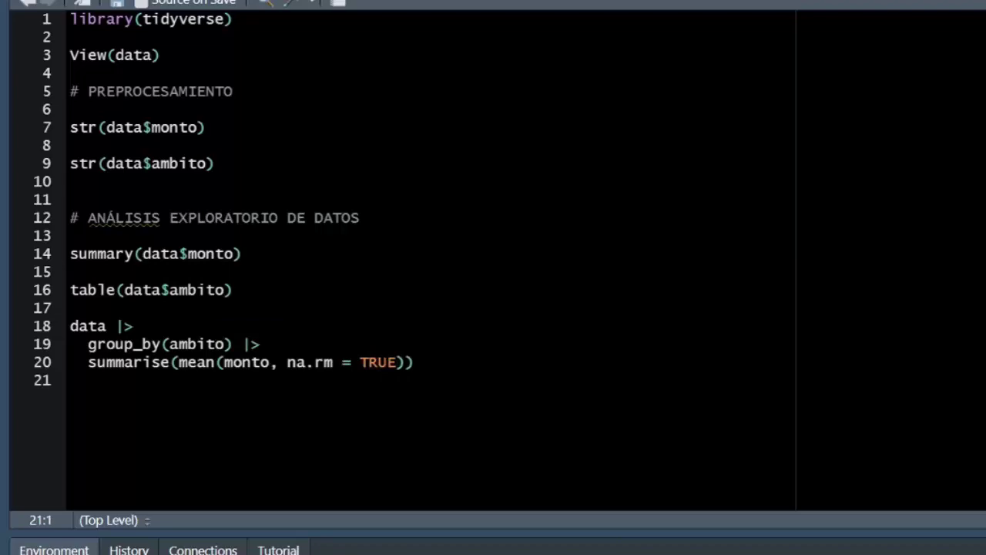
key("ctrl+Return")
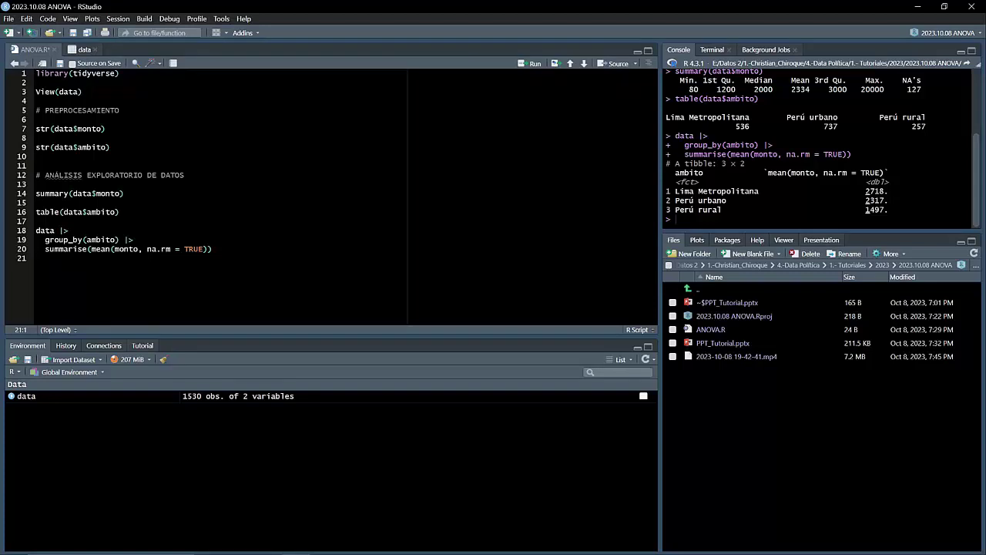
- Add the comments "# PRUEBA DE ANOVA DE UN FACTOR" and "# Consideraciones previas:" below the grouped summary, separated by a blank line
key("Return")
type("# PRUEBA DE ANOVA DE UN FACTOR")
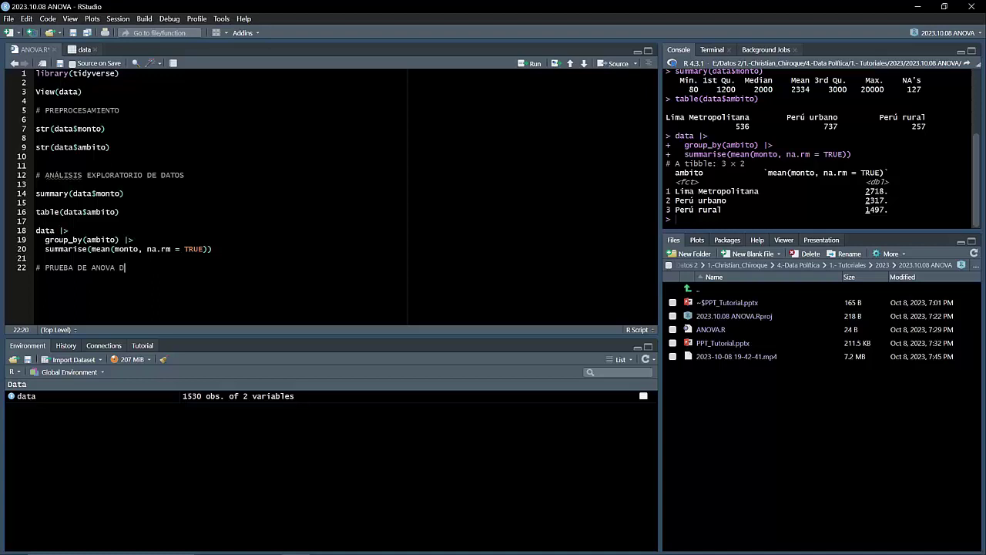
key("Return")
key("Return")
type("# Consideraciones previas:")
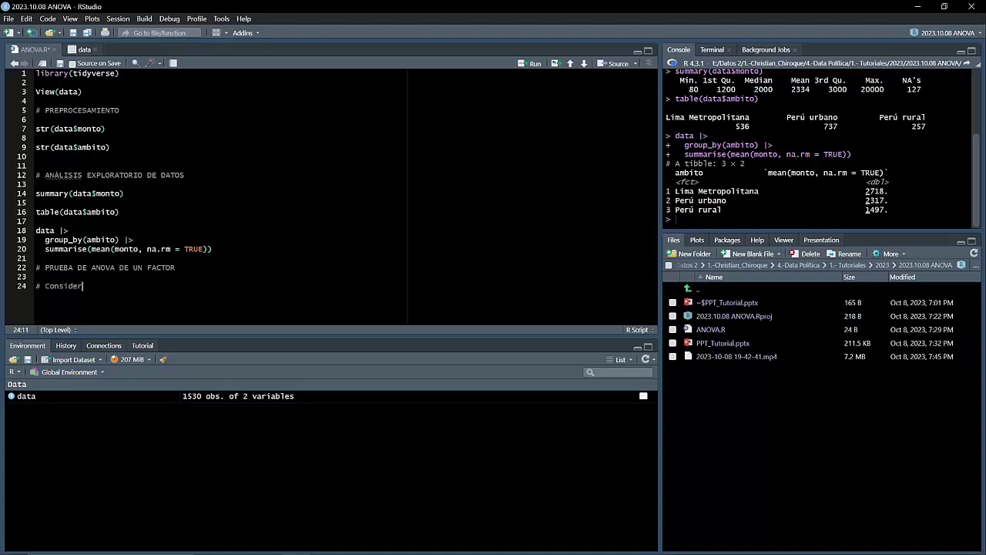
- Add the first consideration as the comment "# a. Hipótesis", leaving a blank line above it
key("Return")
key("Return")
type("# a")
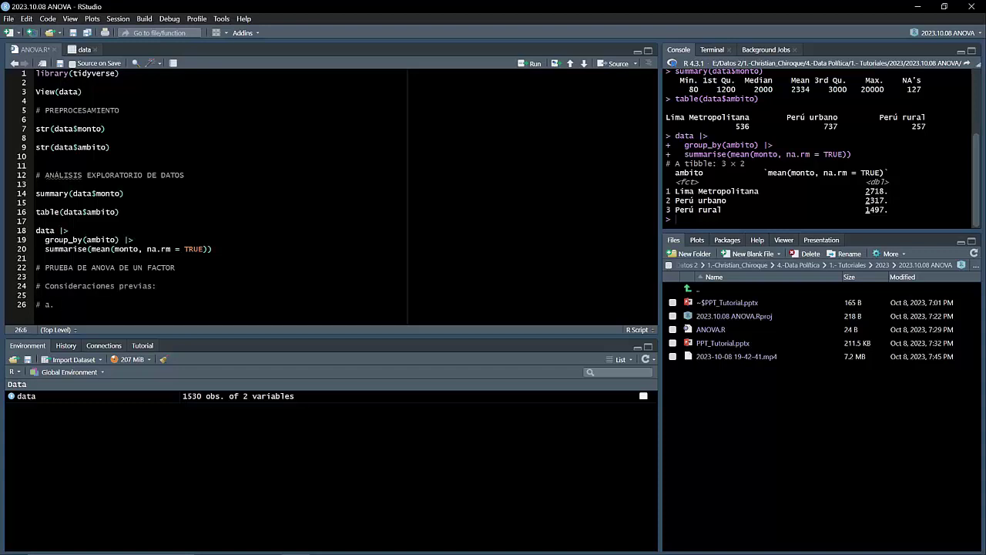
type(". Hipótesis")
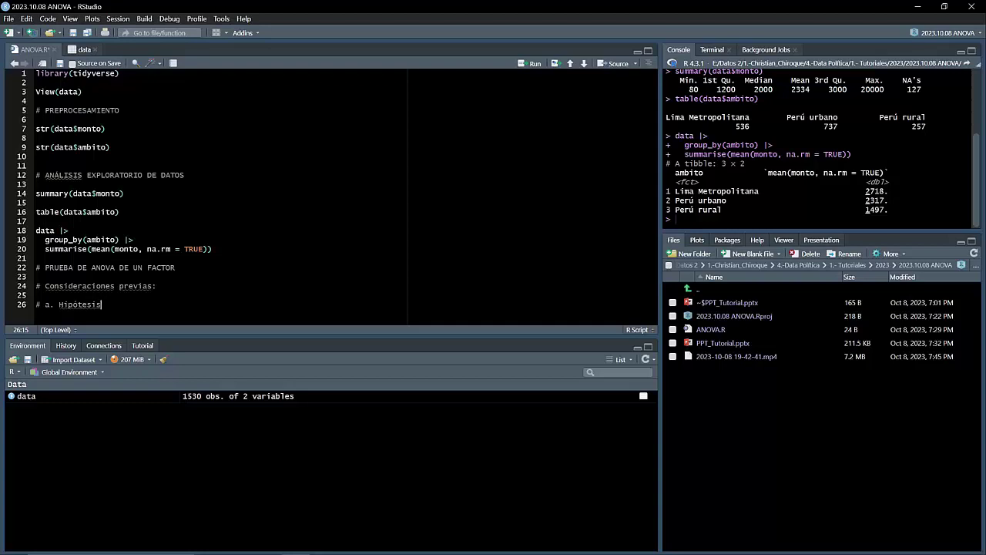
- Add the second consideration as the comment "# b. Supuestos: Distribución normal y igualdad de varianzas"
key("Return")
type("# b. Supuestos:")
type("Distribución normal ")
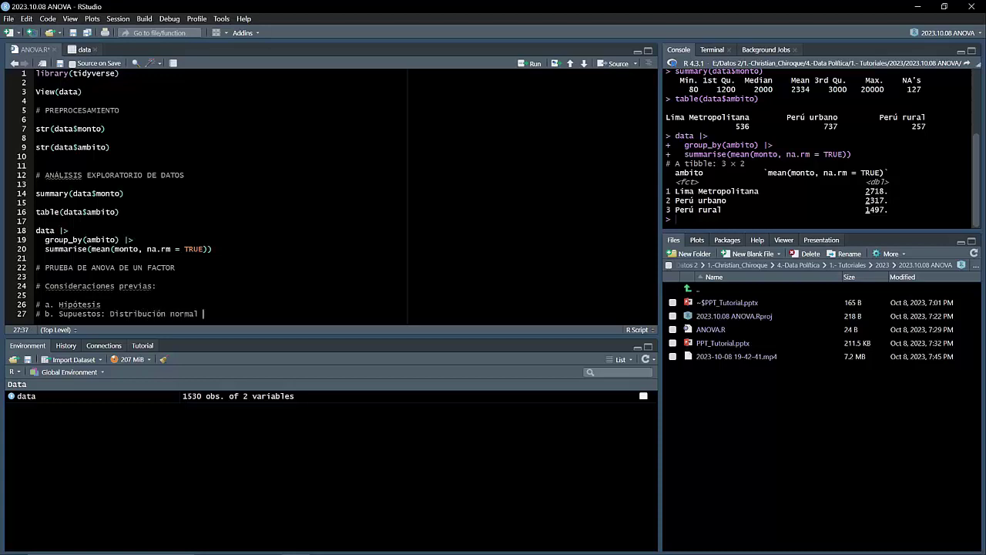
type("y igualdad de varianzas")
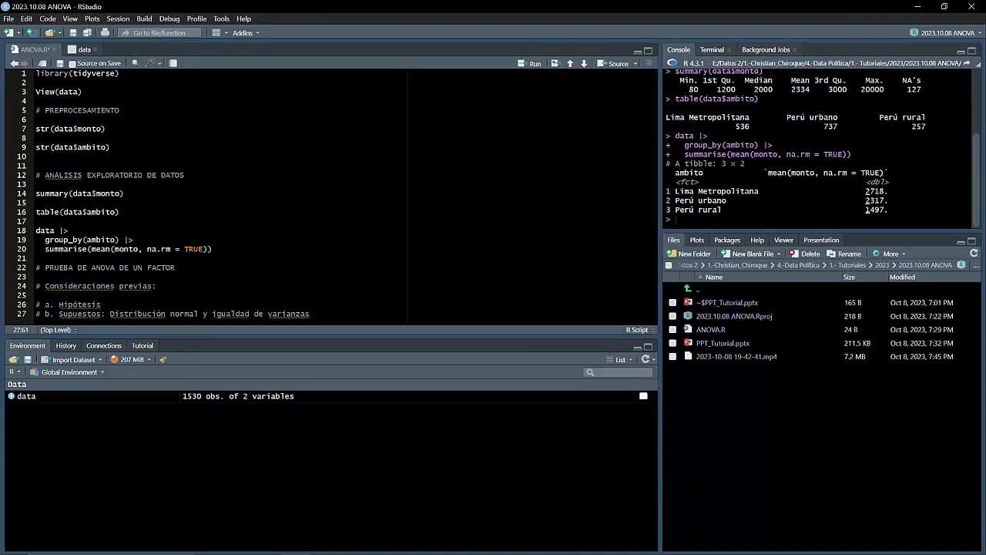
- Add the third consideration as the comment "# c. Establecer significar alpha=0.05"
key("Return")
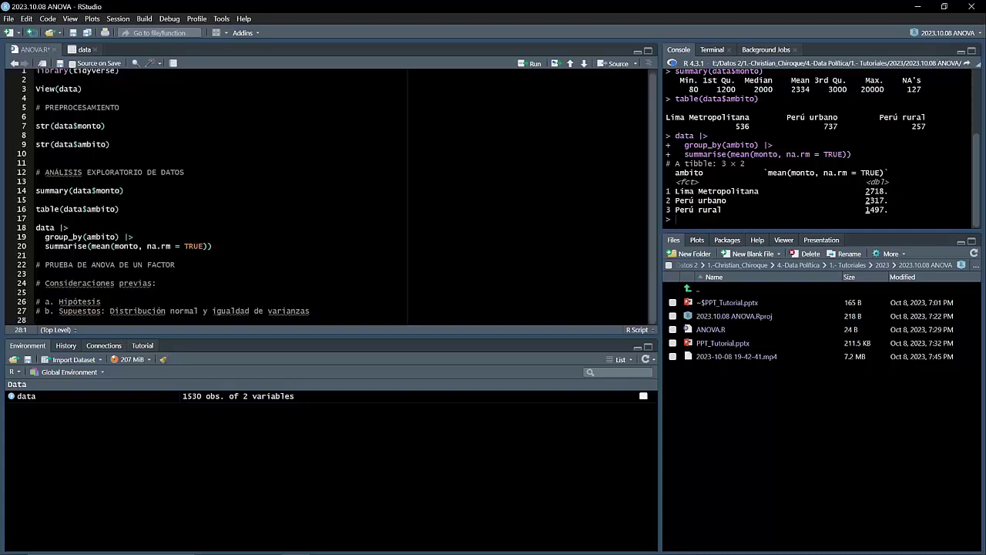
type("# c. Establecer sigin")
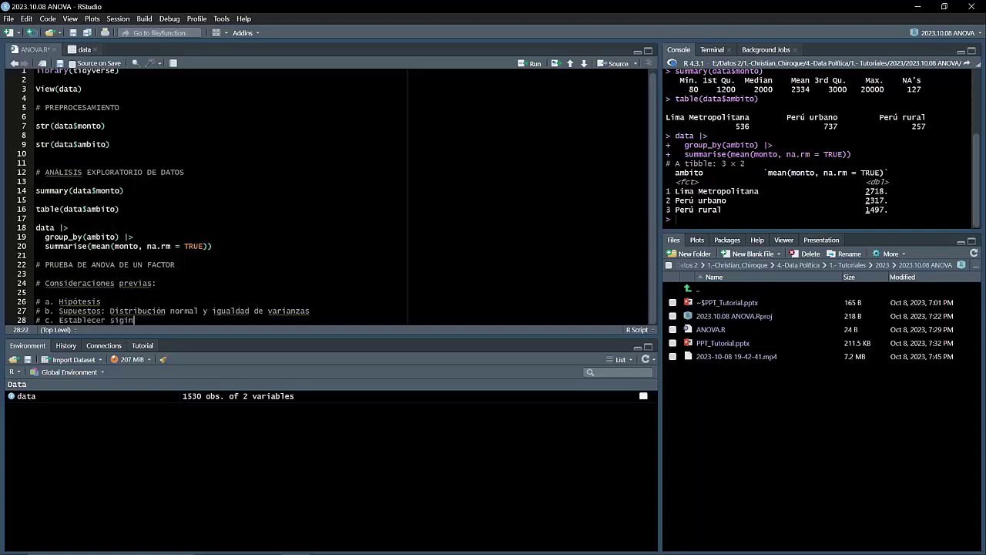
key("BackSpace")
key("BackSpace")
type("nificanc")
type(" 0.05")
key("Left")
key("Left")
key("Left")
key("Left")
type("alpha=")
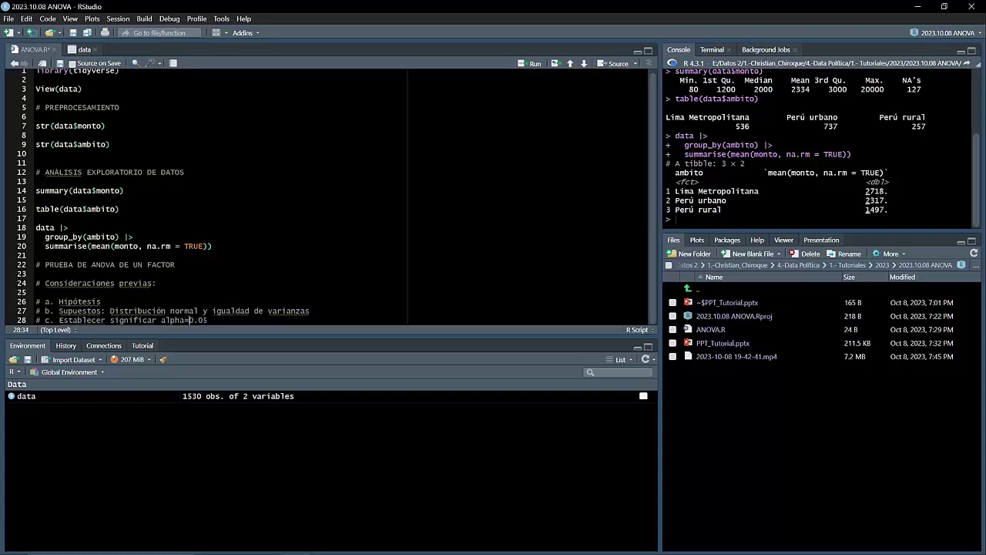
- Add the model line nuestro_anova=aov(monto~ambito, data=data) below the considerations, leaving a blank line above it, and run it
key("Return")
key("Return")
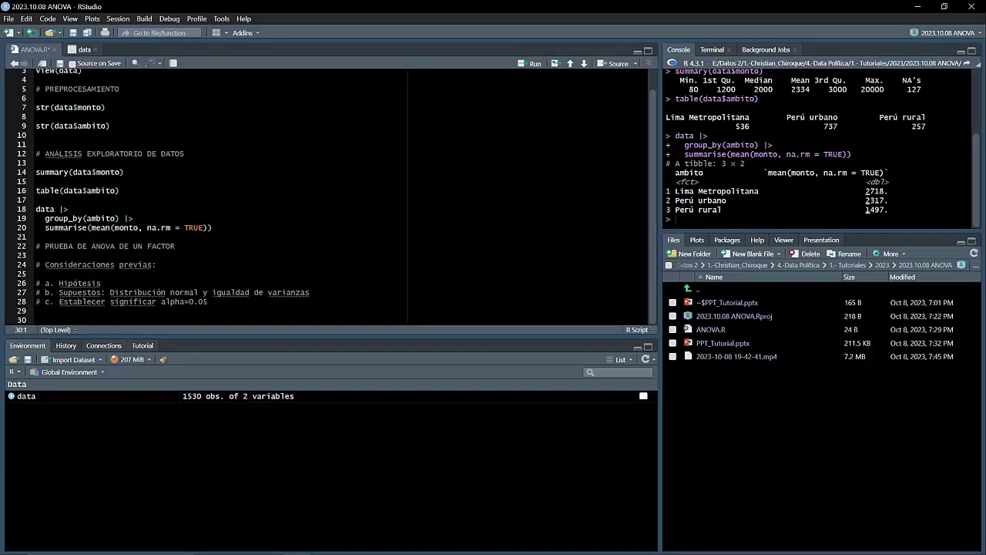
type("nuestro_anova=aov(")
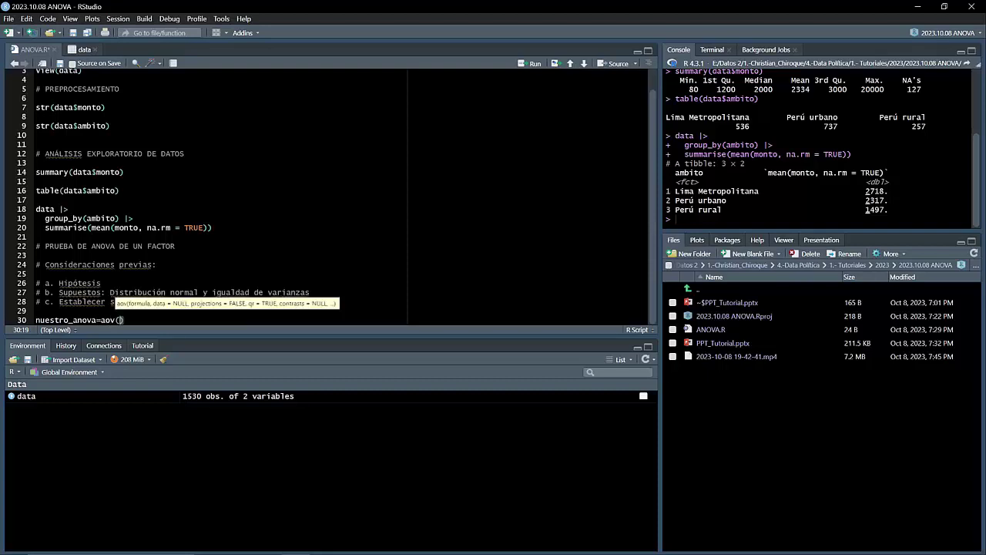
type("monto")
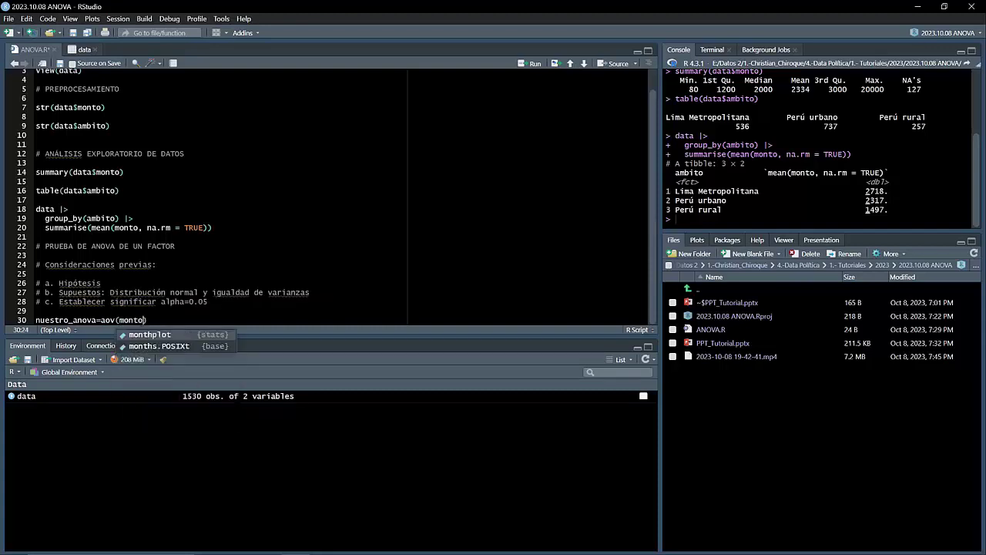
type("~")
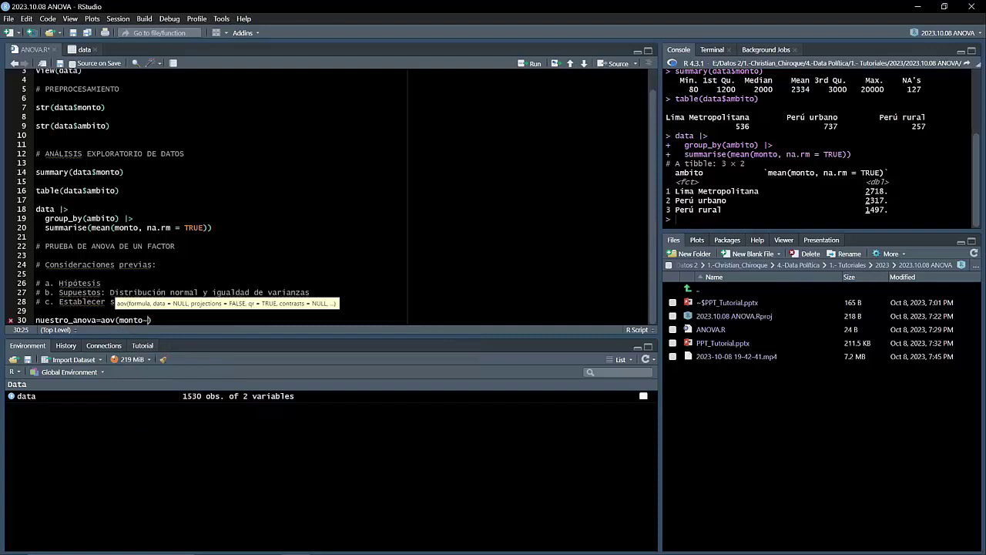
type("ambito, data=data")
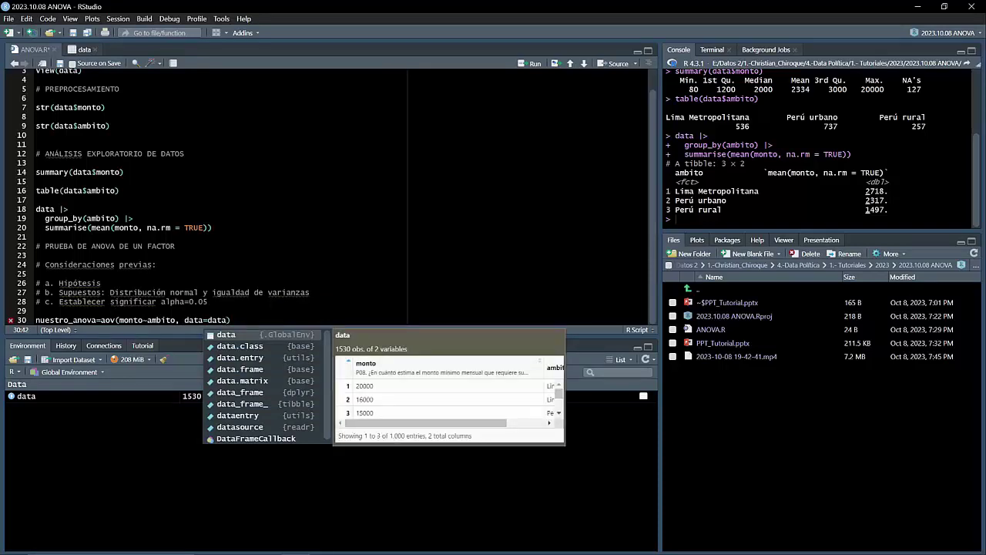
key("ctrl+Return")
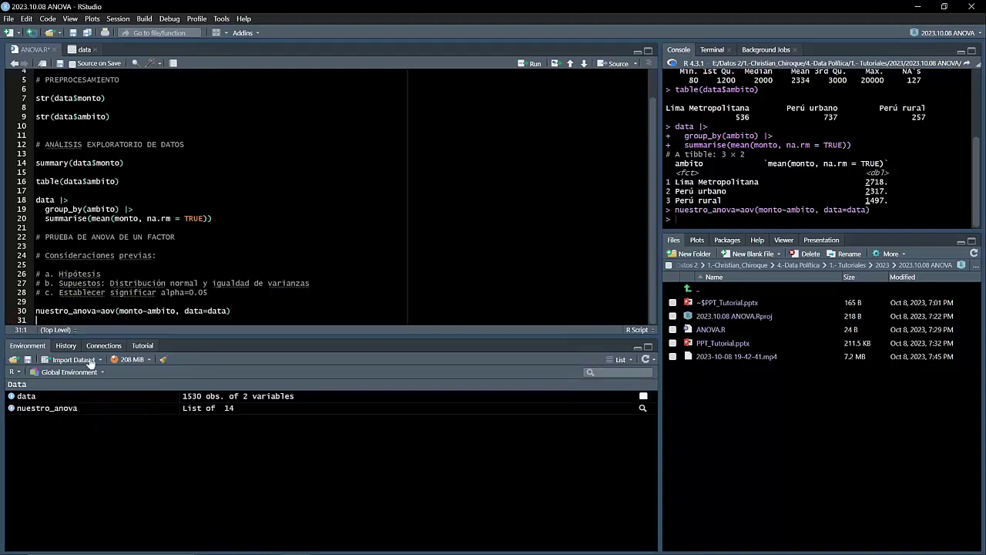
- Add and run summary(nuestro_anova) below the model, and examine the F value and p-value in a widened console
type("summary(nuestro_anova")
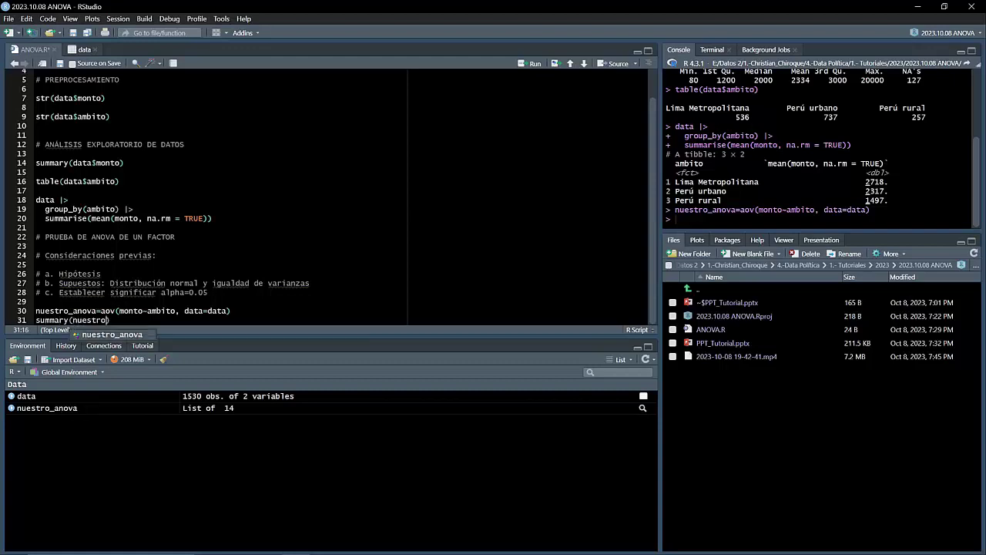
key("ctrl+Return")
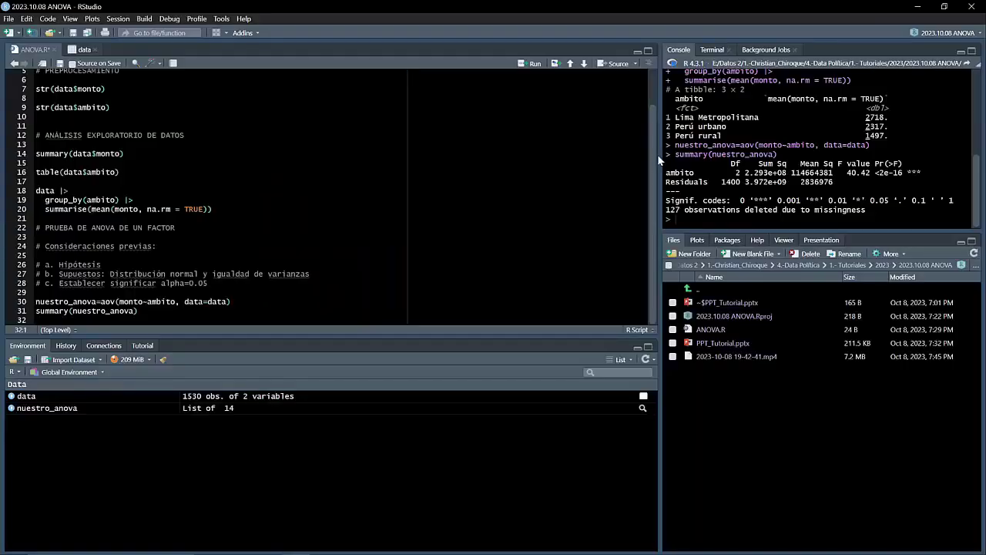
left_click_drag(659, 155, 602, 155)
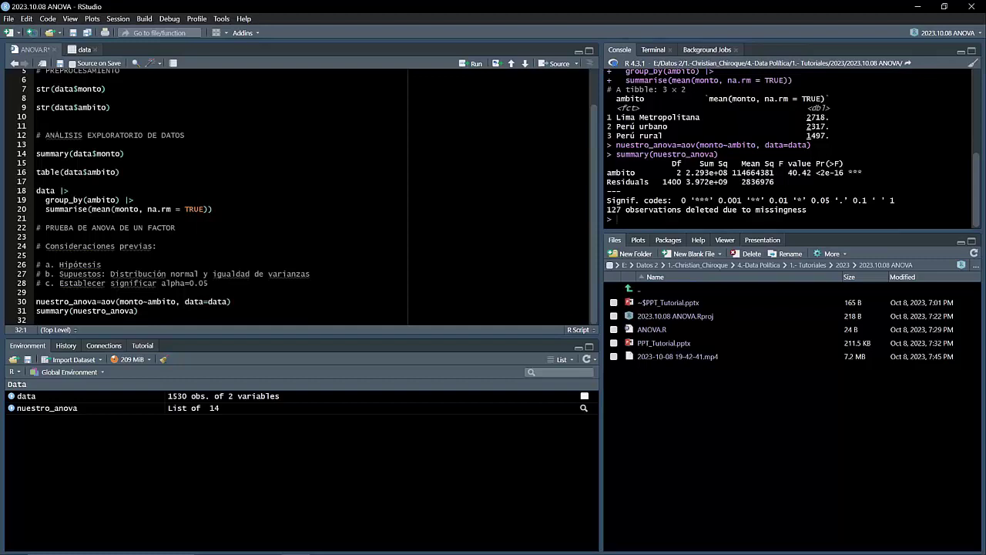
double_click(799, 173)
left_click_drag(816, 172, 862, 173)
left_click(139, 310)
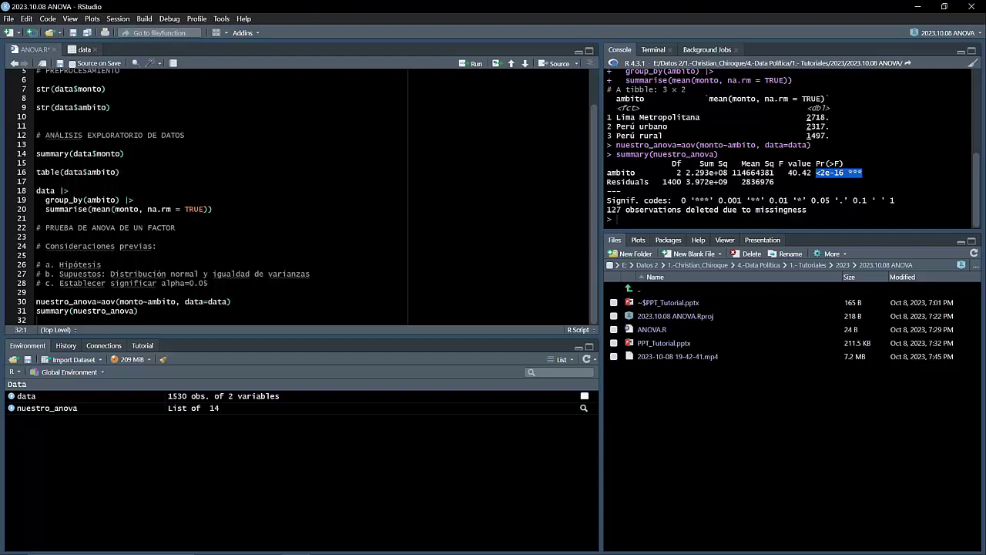
left_click_drag(826, 172, 844, 173)
- Add the comment "# PRUEBAS DE COMPARACIONES MÚLTIPLES DE TUKEY" below the ANOVA summary line, leaving a blank line above it
left_click(138, 312)
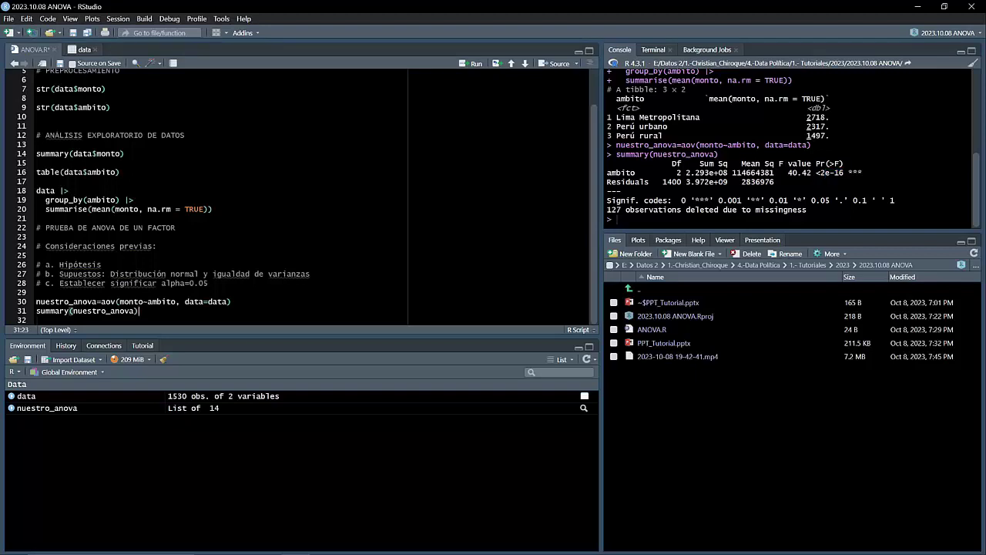
key("Return")
key("Return")
key("Return")
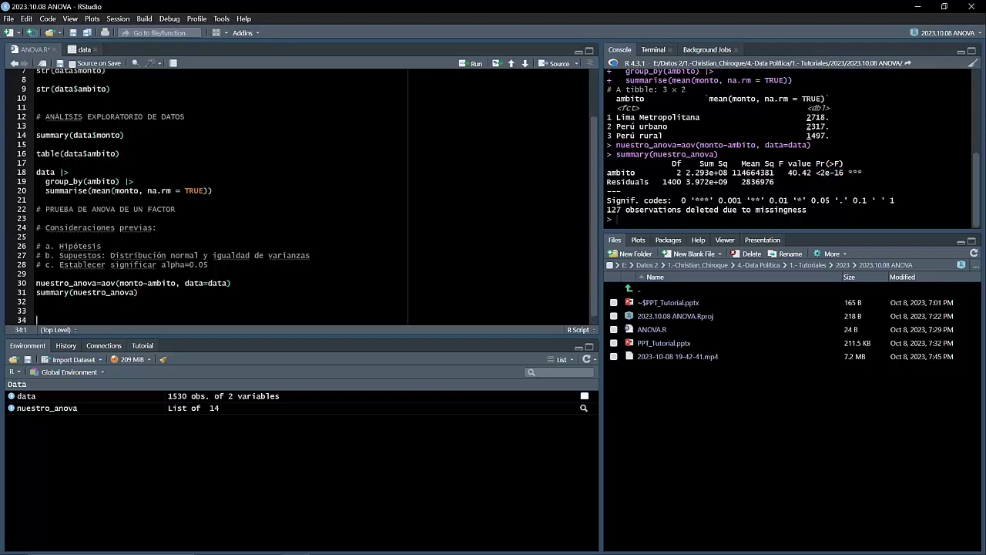
left_click(36, 310)
type("# PR")
type("UEBAS DE COM")
type("PARACIONES ")
type("MÚLTIPLES DE TUKEY")
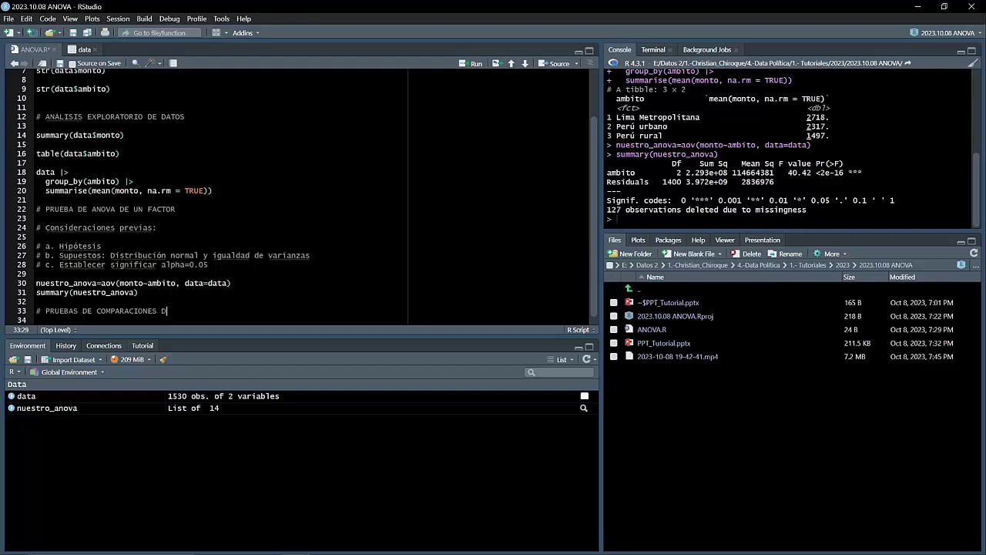
- Add TukeyHSD(nuestro_anova) below the Tukey comment, separated by a blank line, and run it
key("Return")
key("Return")
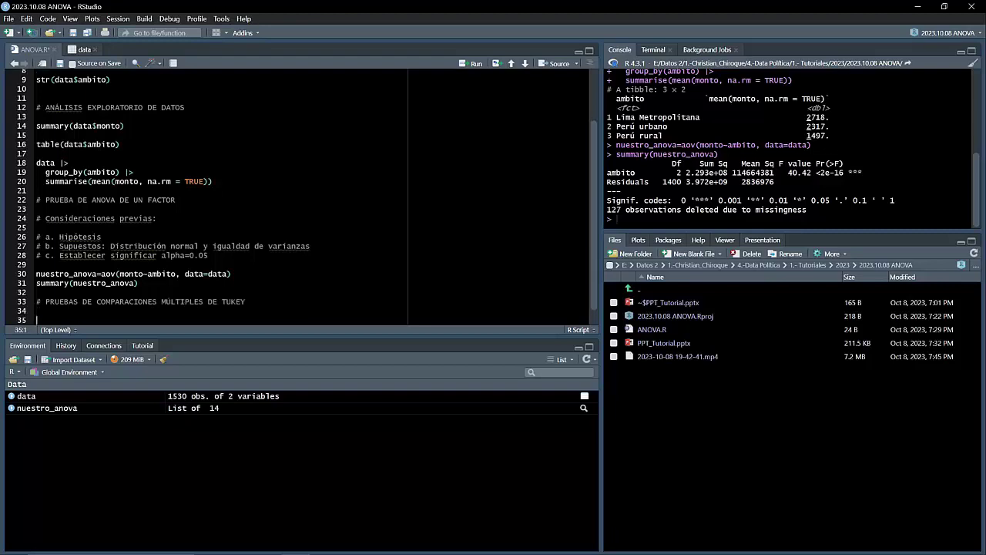
type("tukeyh")
key("Tab")
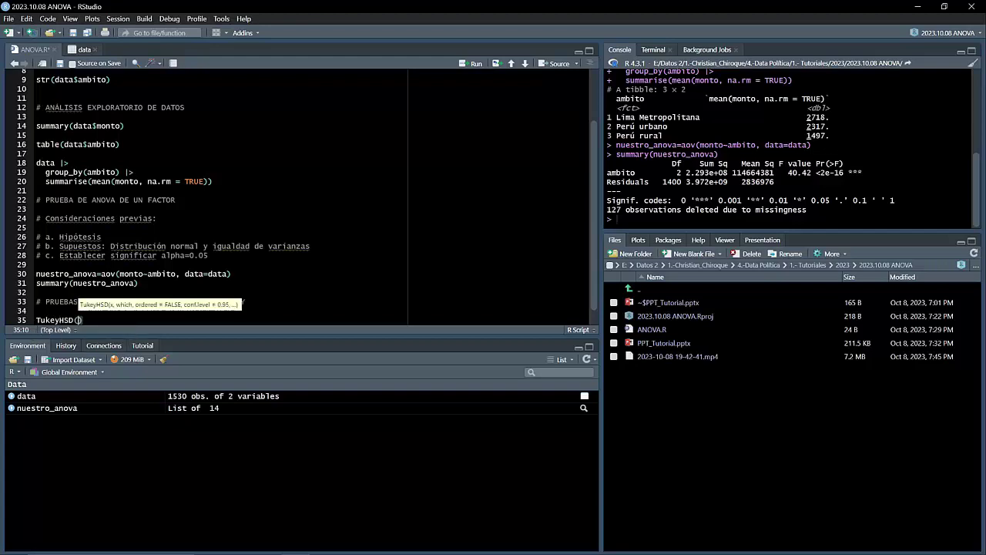
type("NUESTR")
key("BackSpace")
key("BackSpace")
key("BackSpace")
key("BackSpace")
key("BackSpace")
key("BackSpace")
type("nuestro")
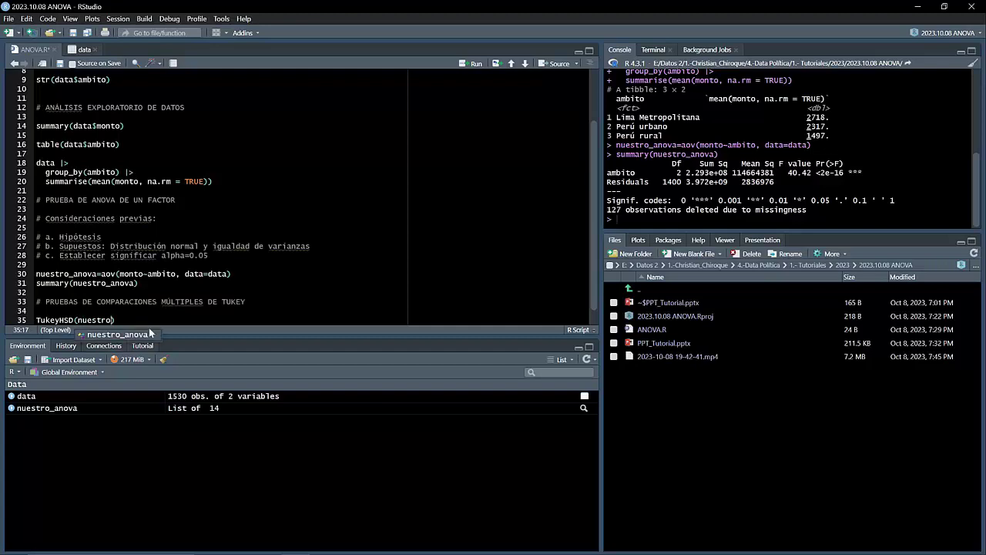
left_click(136, 330)
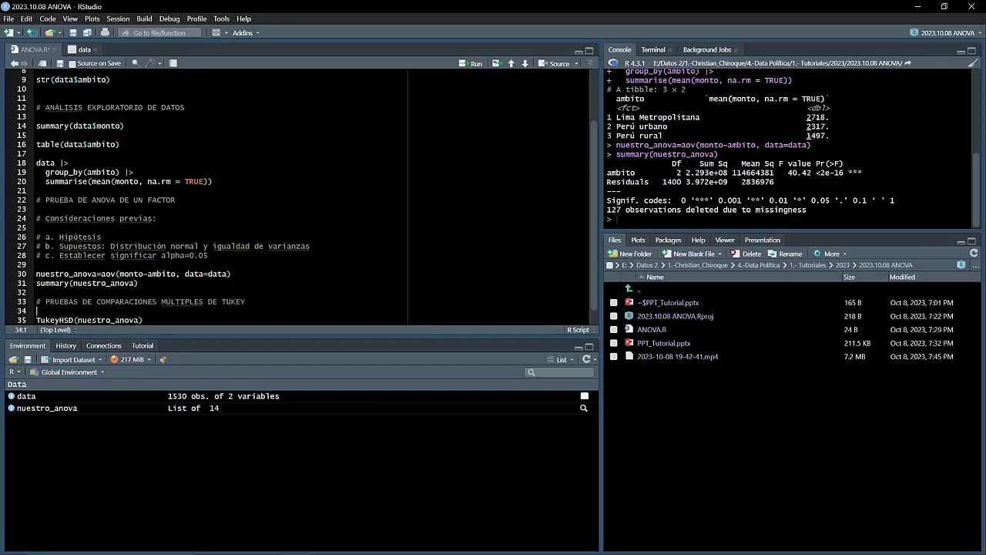
key("Right")
key("ctrl+Return")
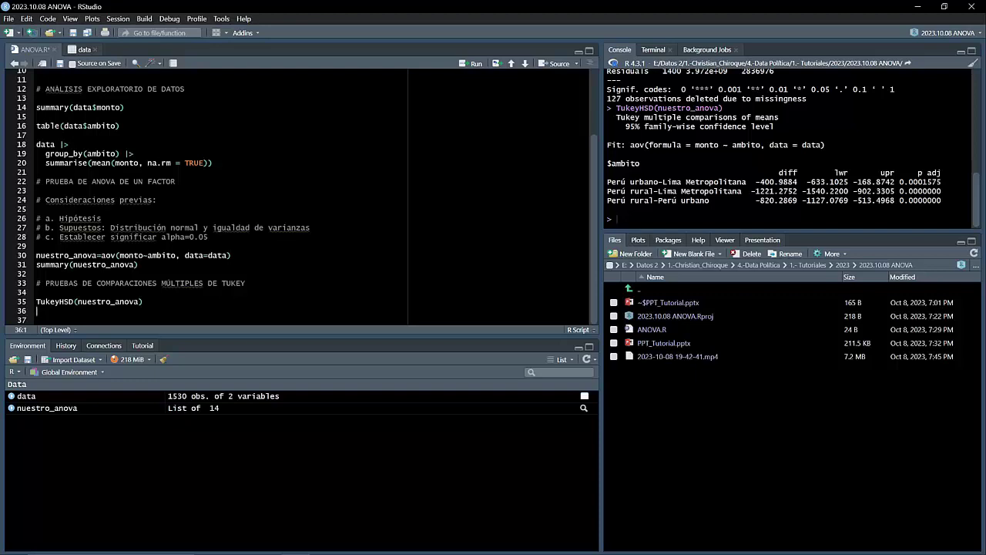
- Examine the Tukey output for each pair of ambito groups, comparing the adjusted p-values and the confidence interval limits
left_click_drag(607, 182, 746, 182)
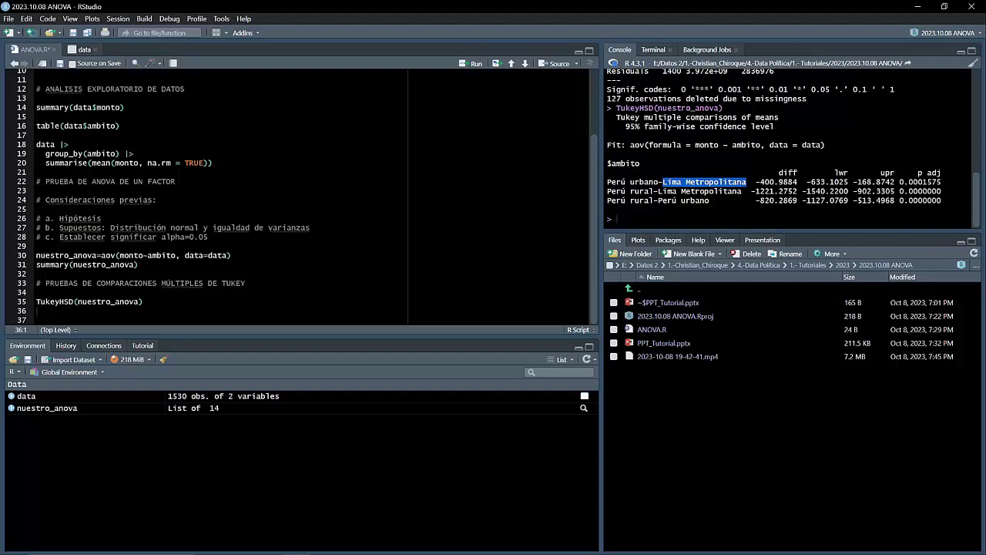
left_click(750, 184)
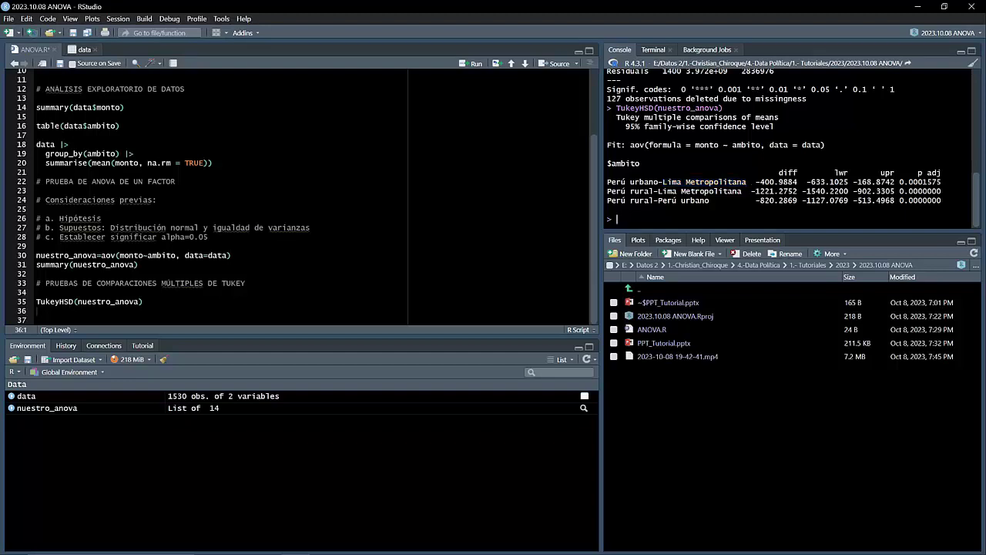
left_click_drag(917, 172, 941, 200)
left_click_drag(900, 182, 941, 182)
left_click_drag(900, 181, 941, 181)
left_click_drag(607, 182, 745, 181)
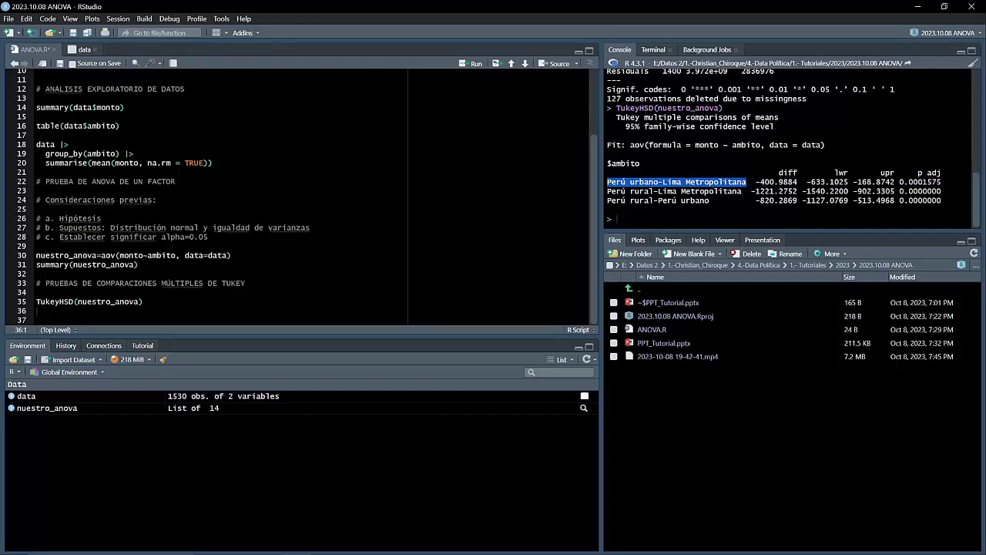
left_click_drag(607, 191, 743, 191)
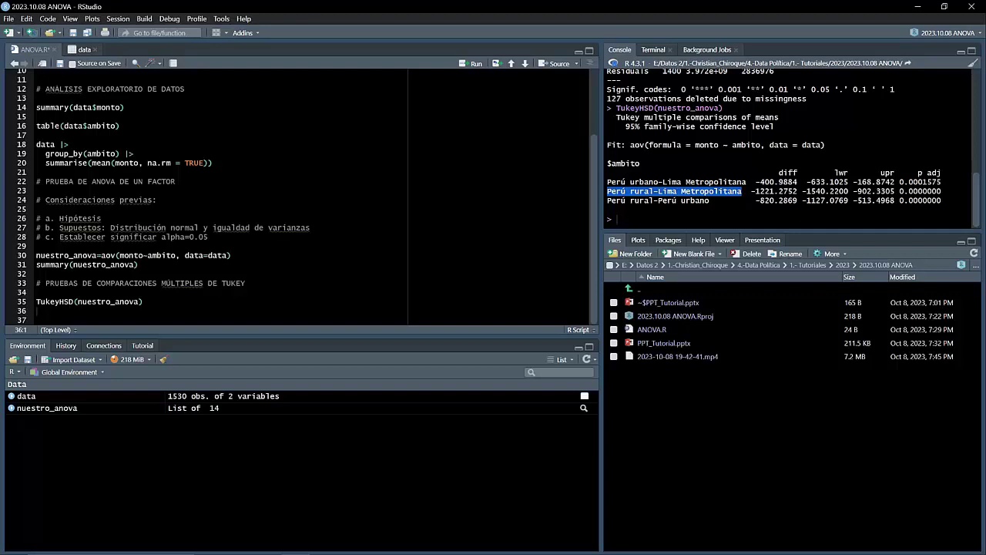
left_click_drag(899, 191, 941, 191)
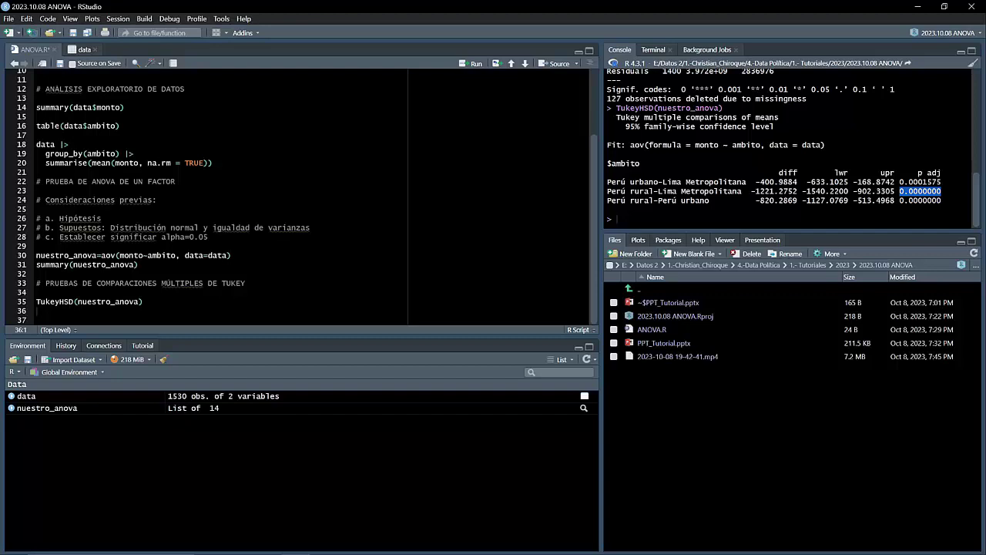
double_click(920, 200)
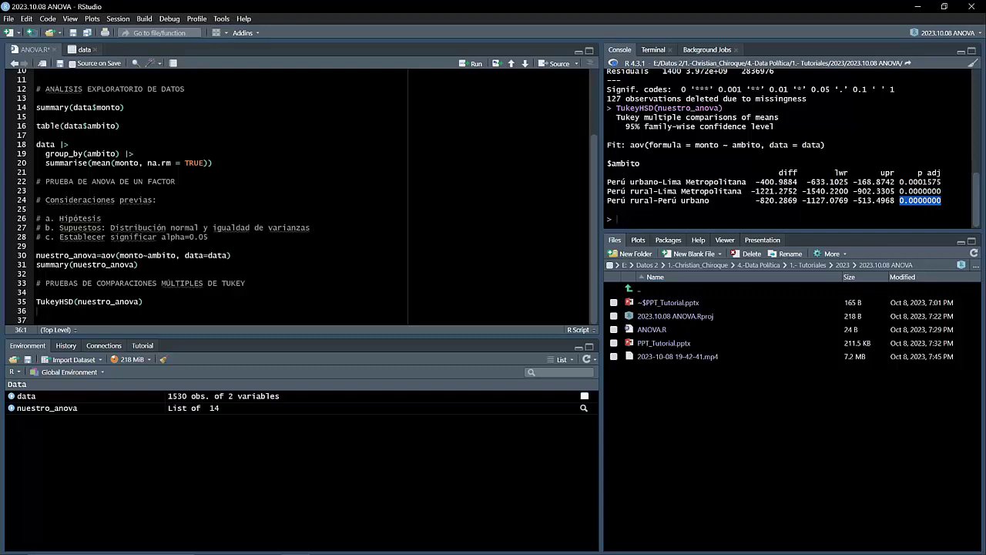
double_click(875, 201)
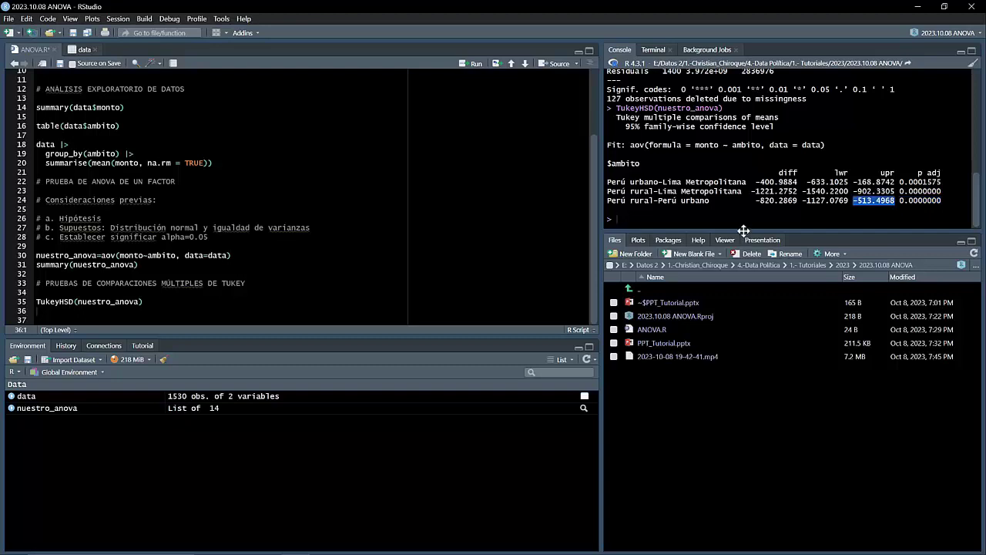